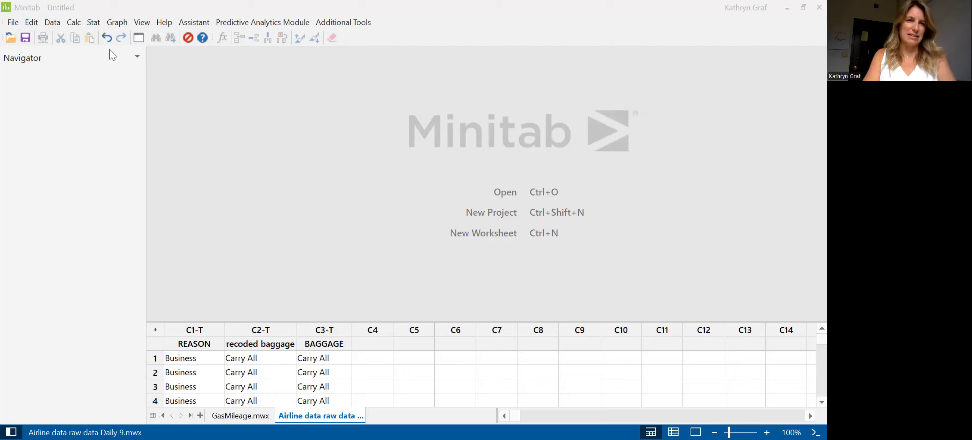
- Start a 1 Proportion test on samples in a column, clearing the sample field and selecting the recoded baggage column
click(94, 23)
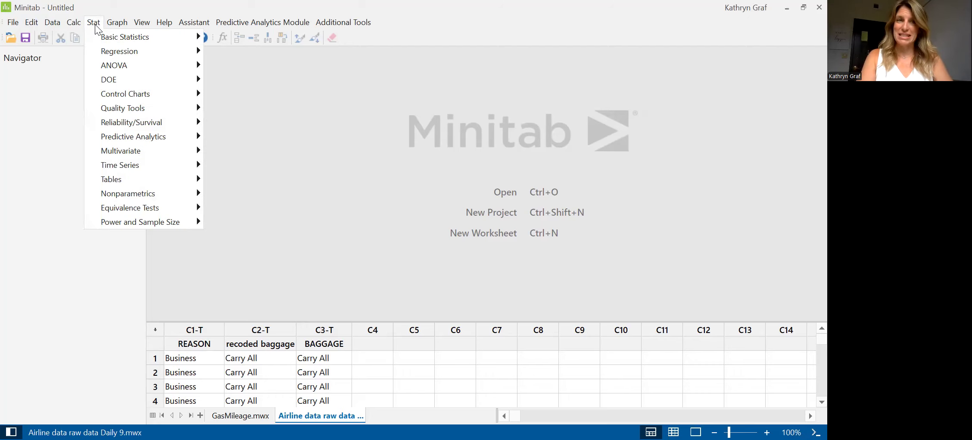
mouse_move(110, 42)
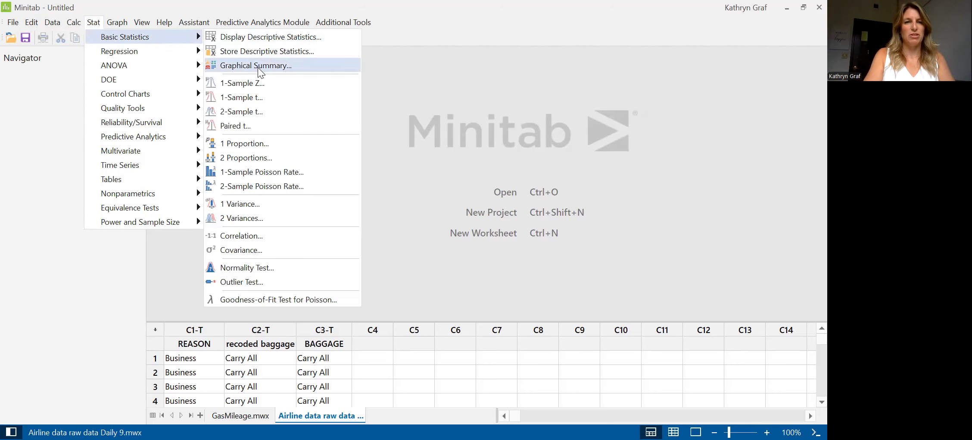
click(314, 148)
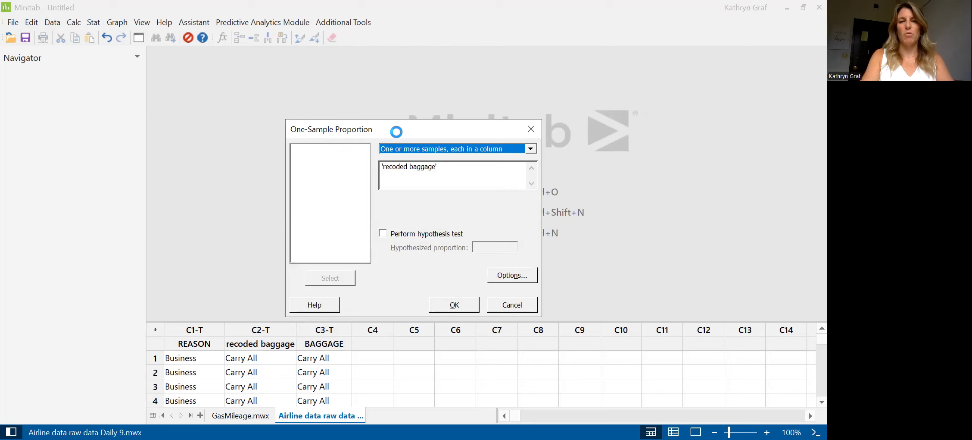
click(437, 167)
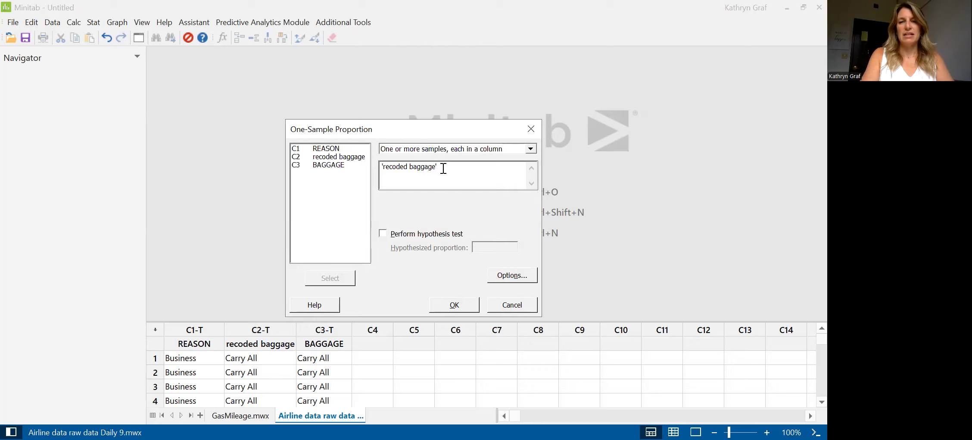
drag(440, 167, 368, 167)
key(Delete)
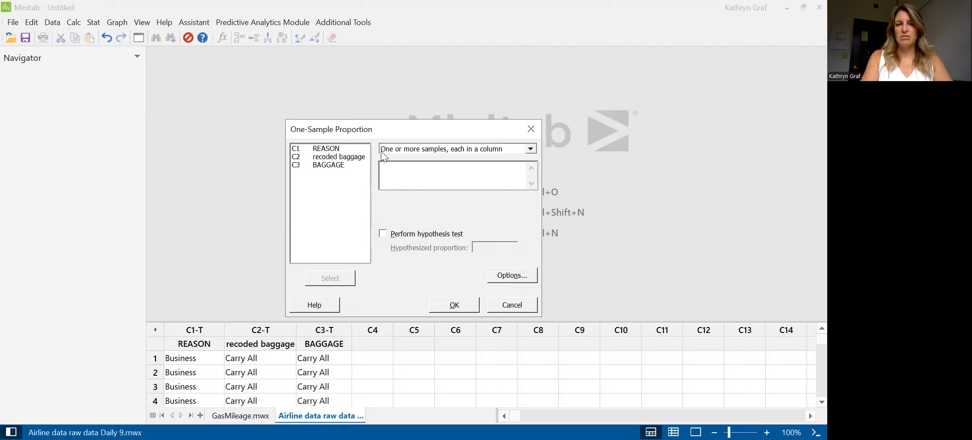
click(397, 149)
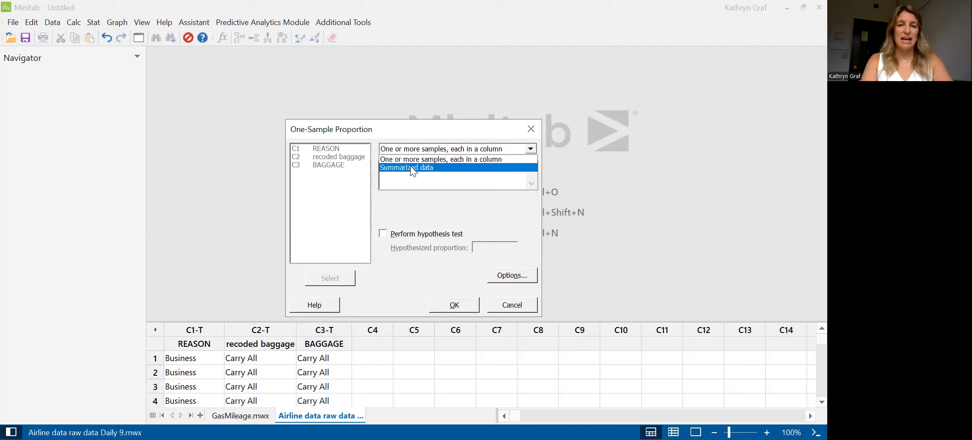
click(414, 159)
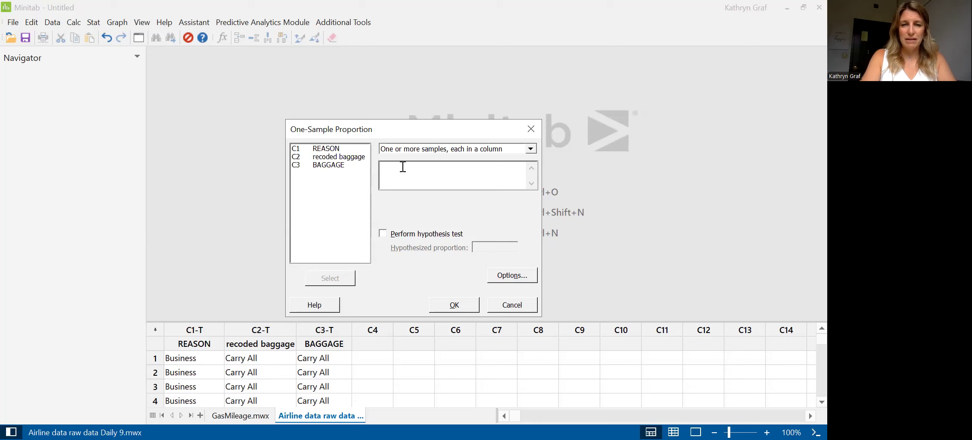
double_click(345, 156)
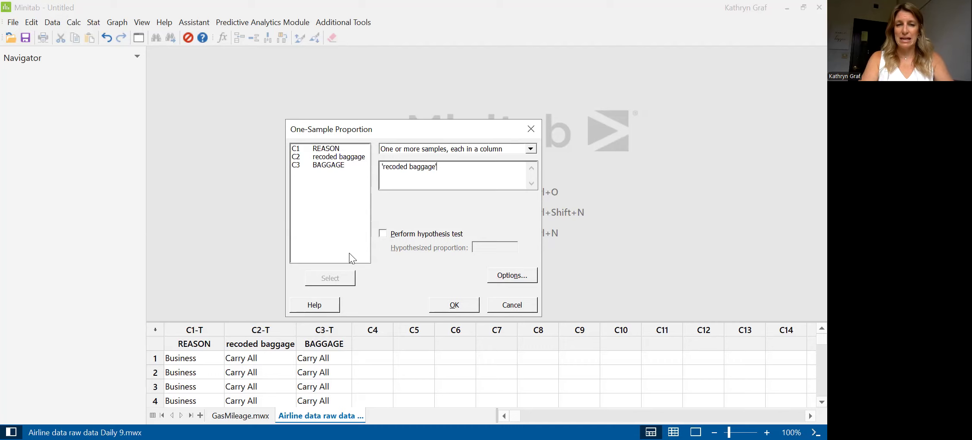
- Enable the hypothesis test with a hypothesized proportion of .40
click(384, 233)
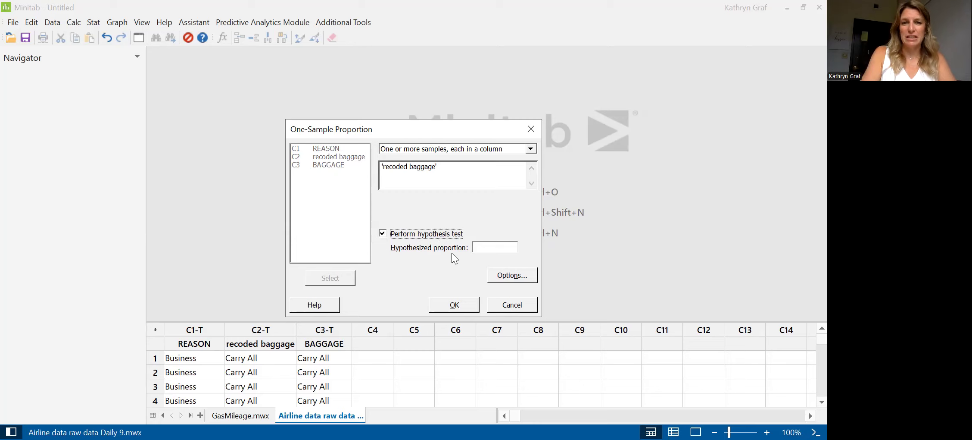
click(486, 248)
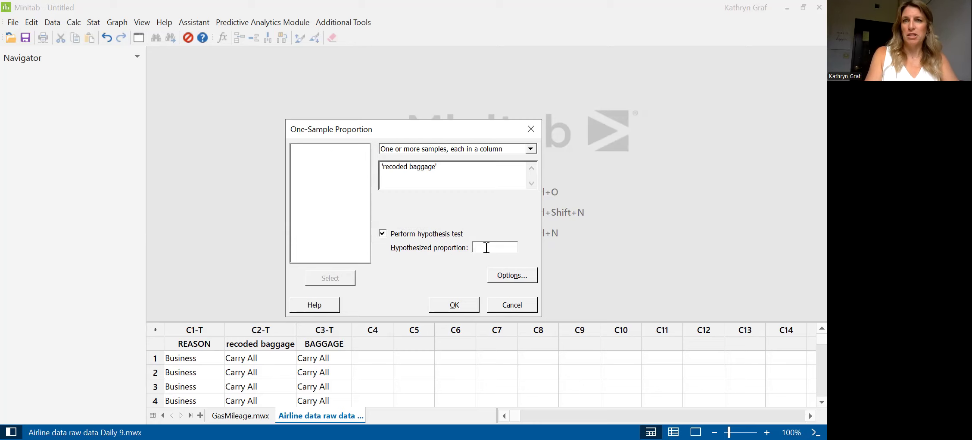
text(.40)
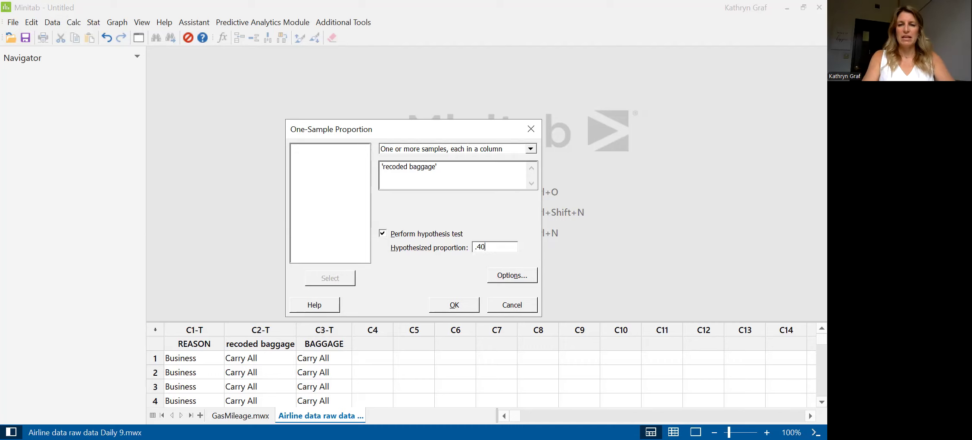
- Set the alternative hypothesis to Proportion > hypothesized proportion and the method to Normal approximation
click(510, 276)
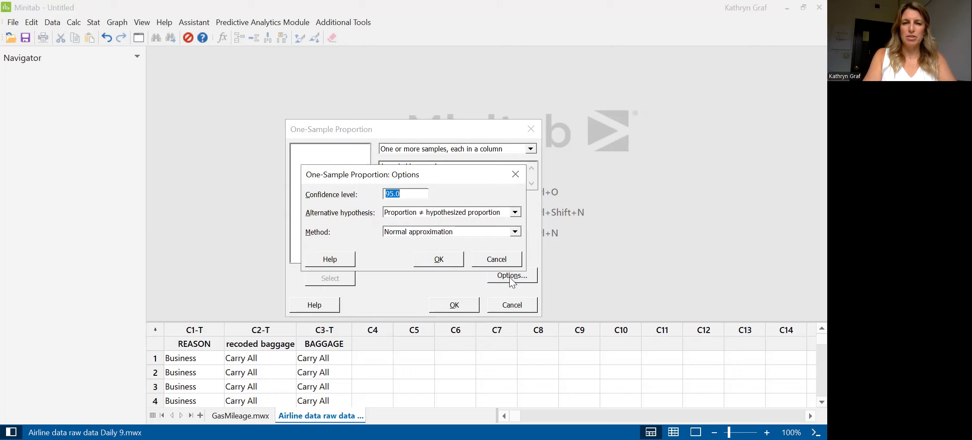
click(415, 212)
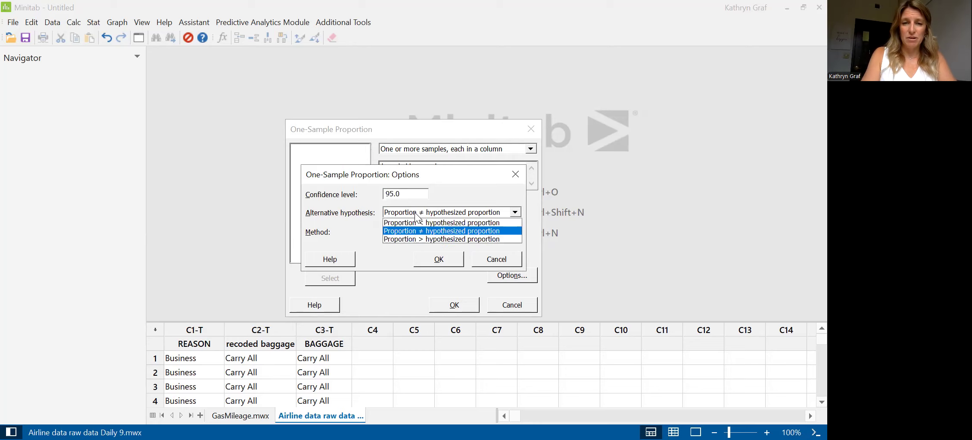
click(431, 239)
click(414, 231)
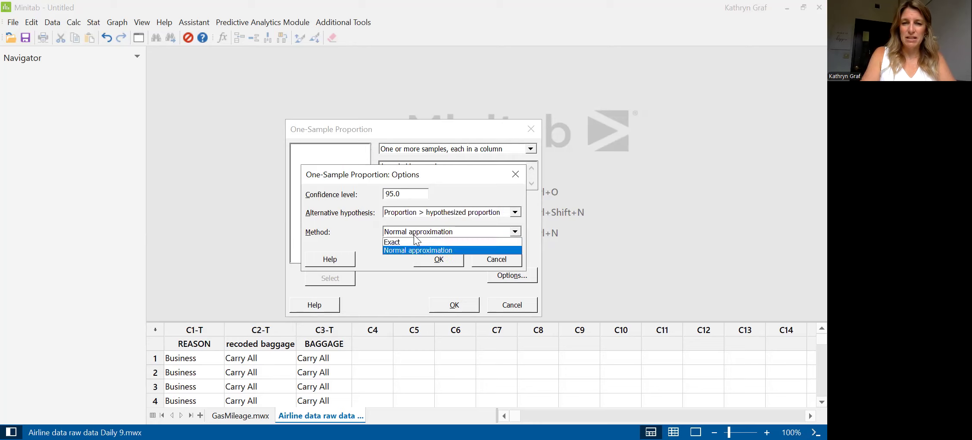
click(415, 242)
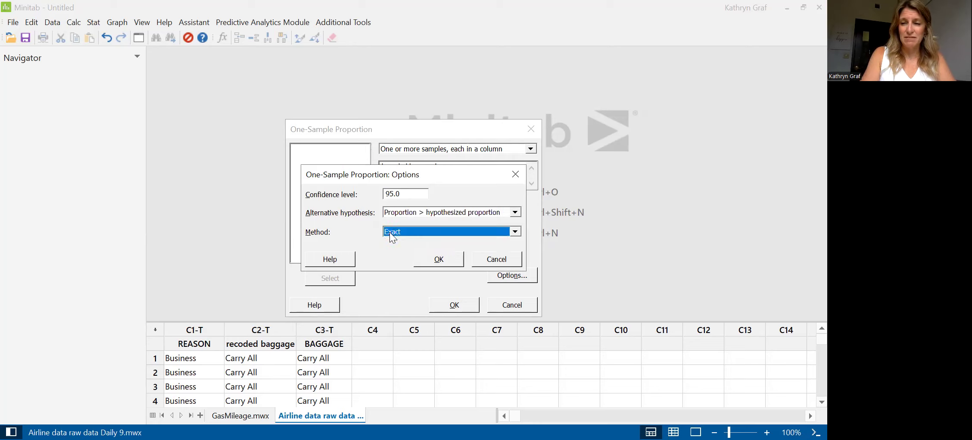
click(407, 229)
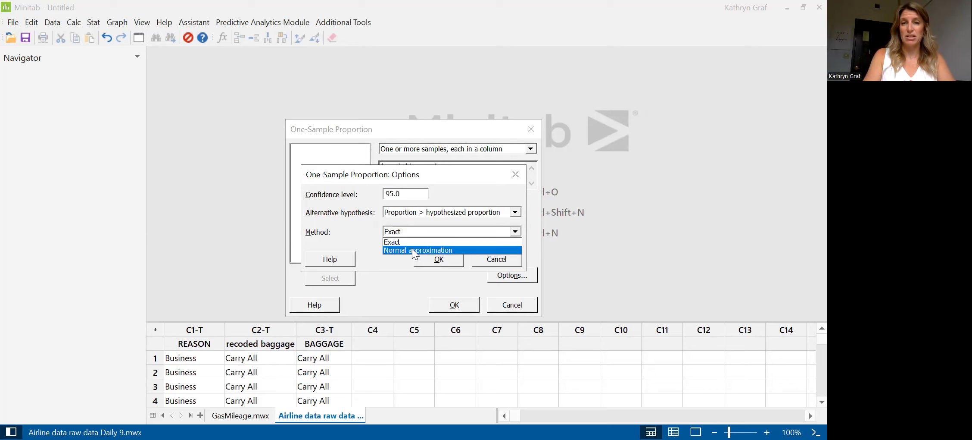
click(411, 249)
click(432, 258)
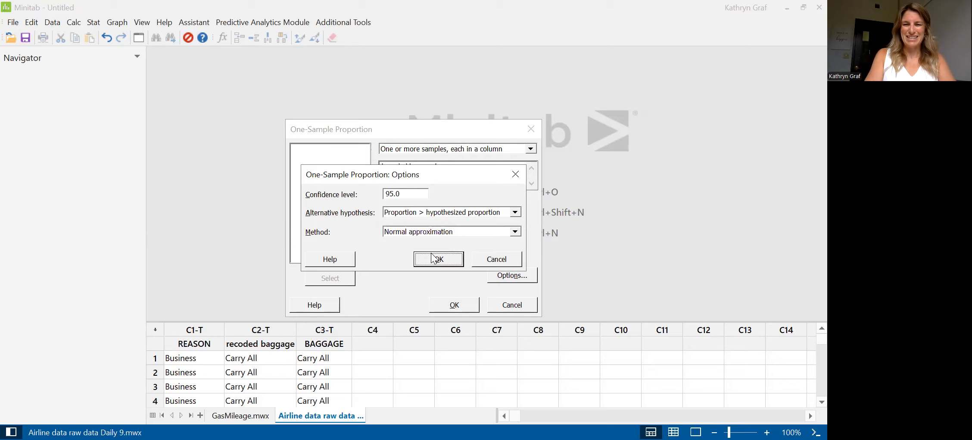
- Run the one-proportion test and examine the Z-value and P-value in its output
click(455, 305)
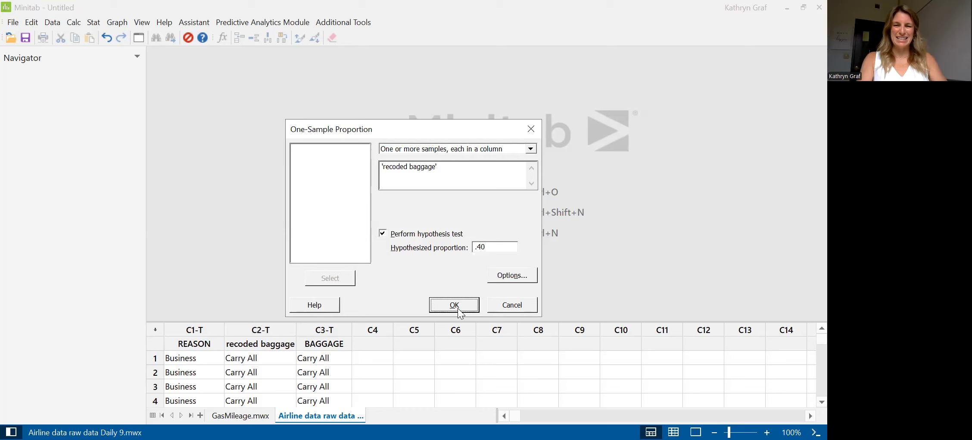
scroll(458, 308, down, 2)
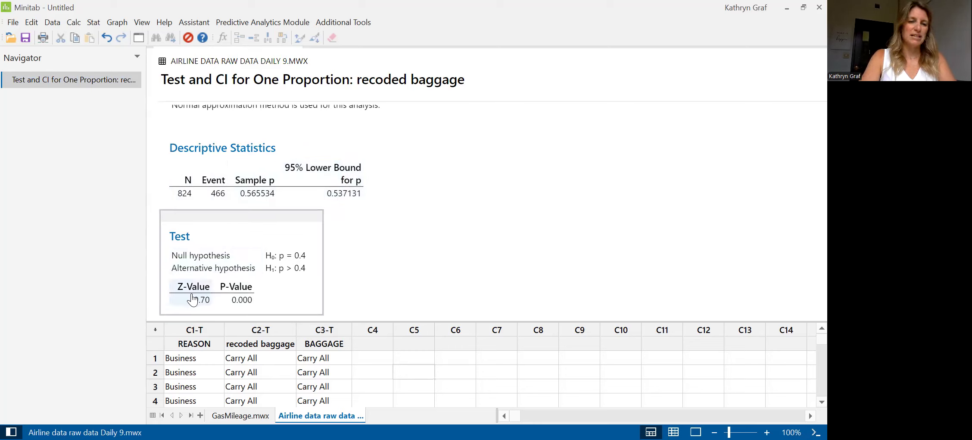
mouse_move(264, 301)
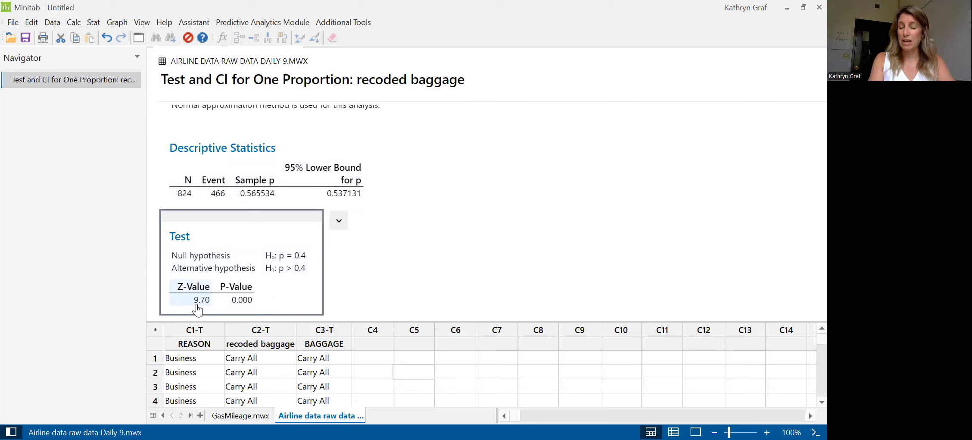
click(239, 302)
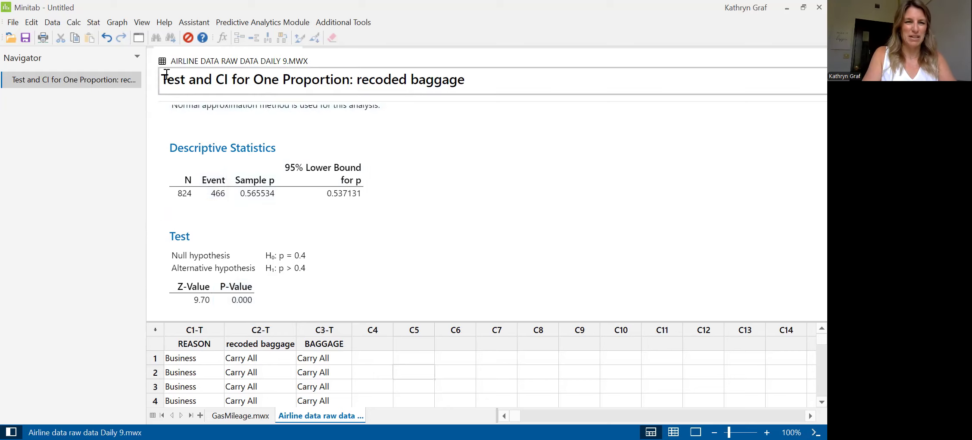
- Set up another 1 Proportion test using summarized data with 466 events and 824 trials
click(94, 25)
mouse_move(98, 37)
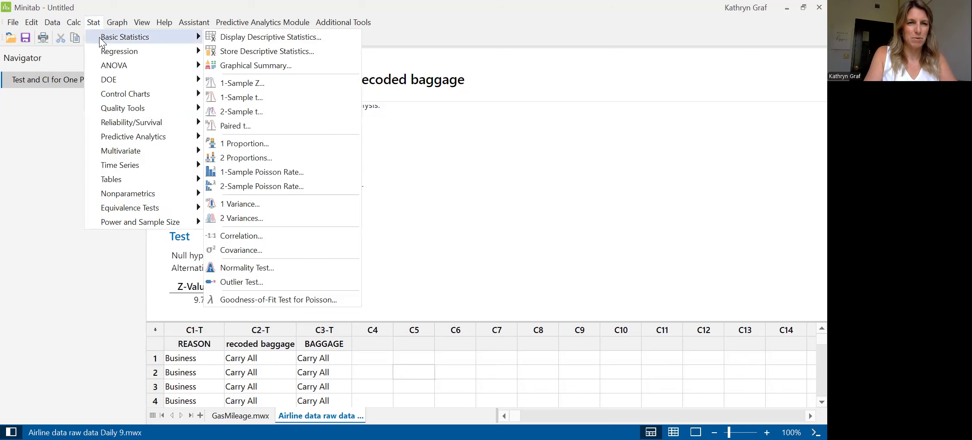
click(270, 145)
click(430, 148)
click(430, 169)
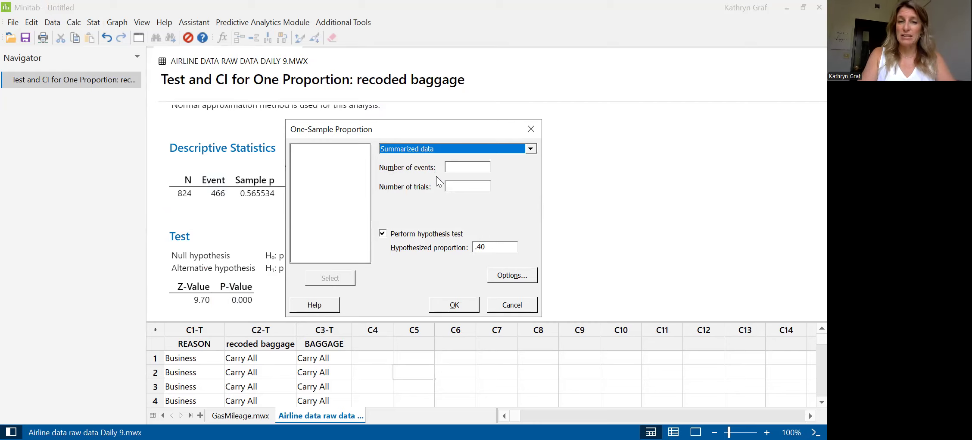
click(460, 164)
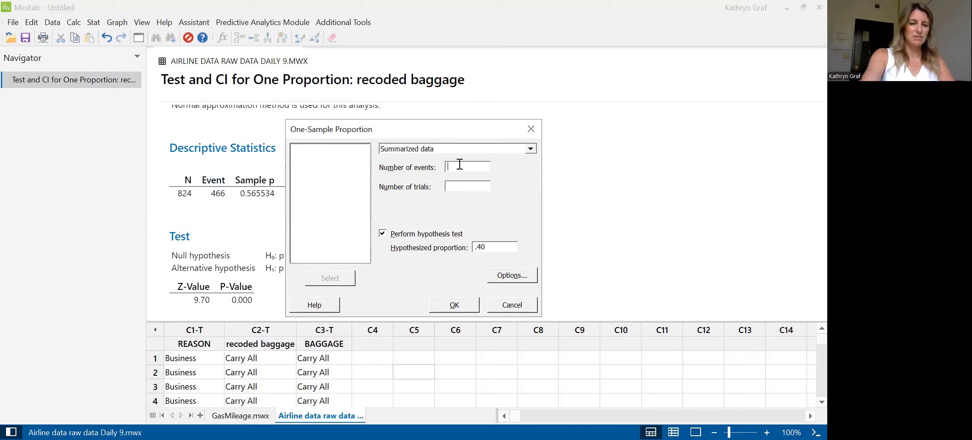
text(466)
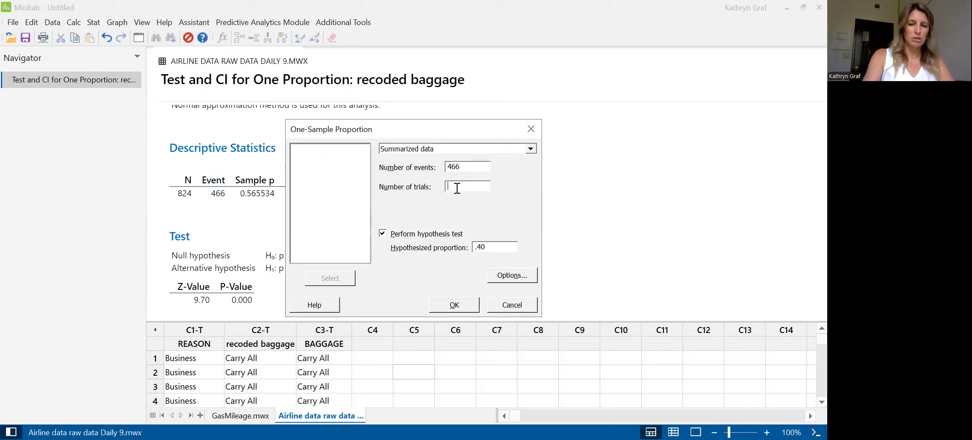
text(824)
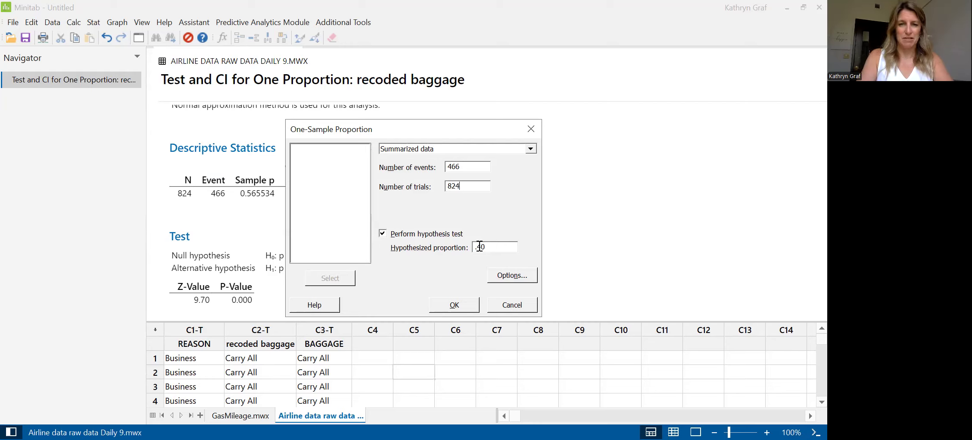
- Check the alternative hypothesis and method options, then run the one-proportion test on the summarized data
click(503, 274)
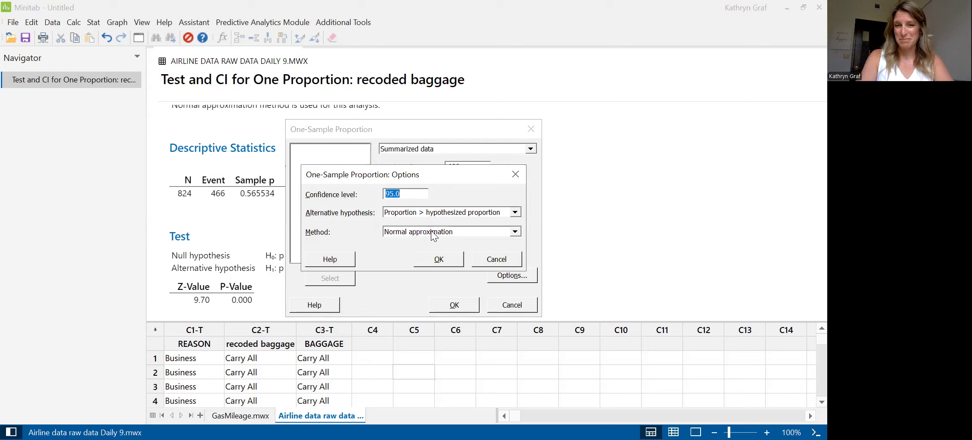
click(438, 259)
click(459, 303)
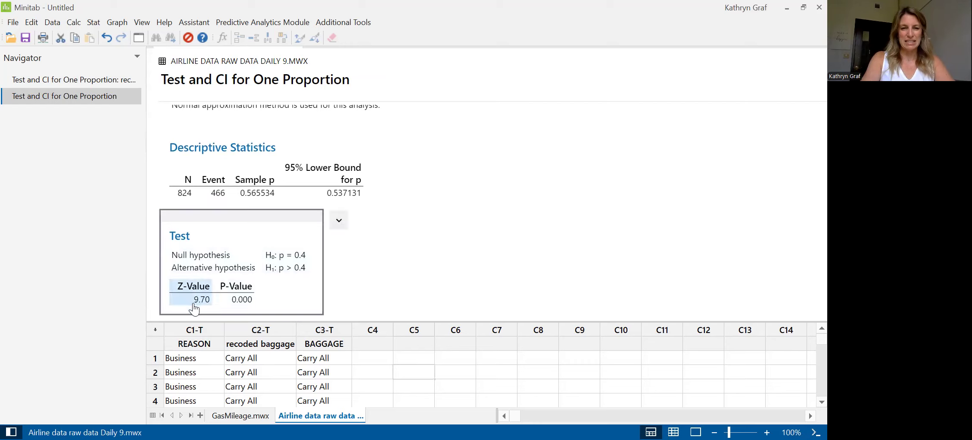
- Show the P-value in the summarized-data test results with 16 decimal places
right_click(244, 302)
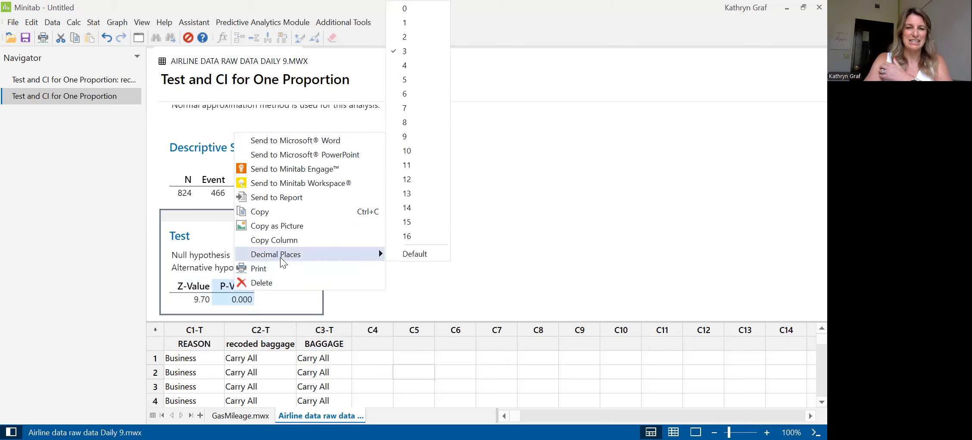
mouse_move(383, 253)
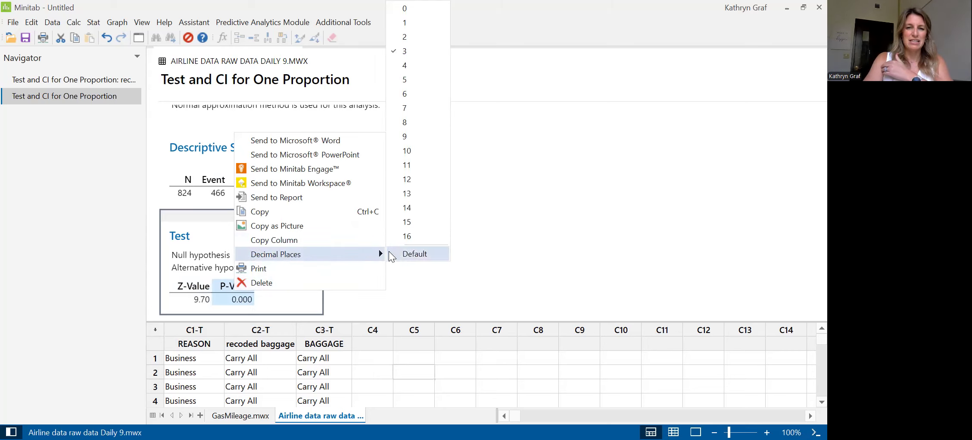
click(406, 236)
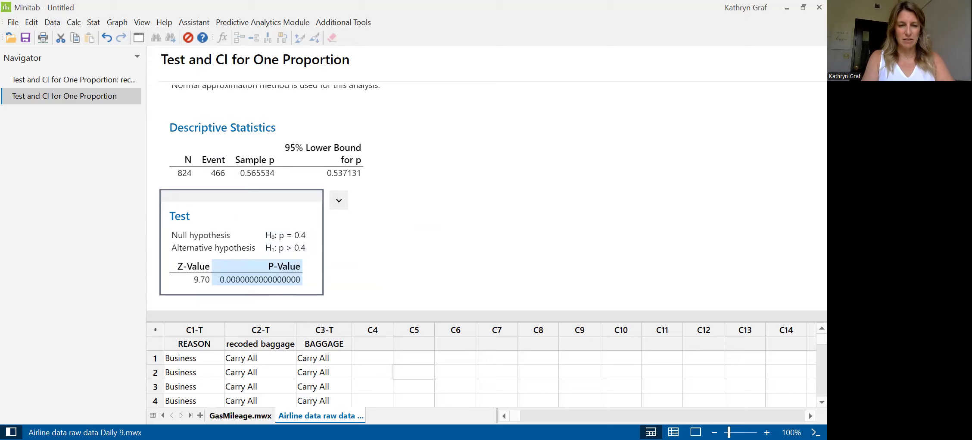
- Set up a 1-Sample t test on the Miles per Gallon column of the GasMileage.mwx worksheet with a hypothesized mean of 26
click(235, 416)
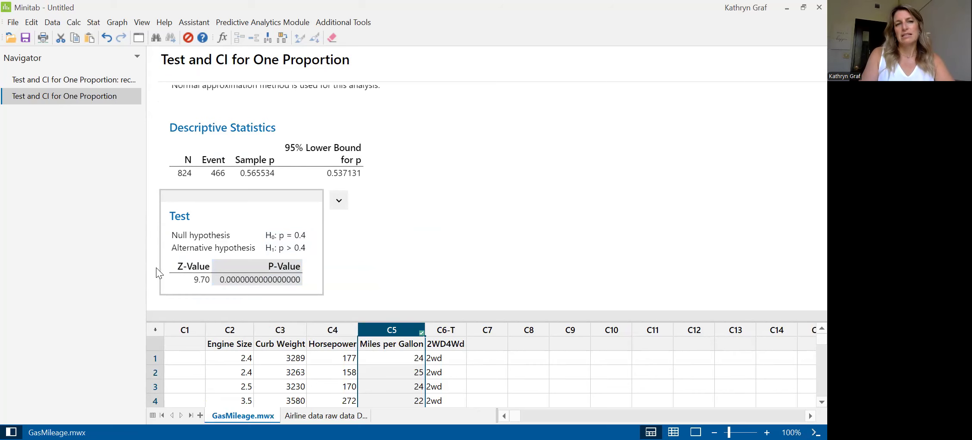
click(98, 25)
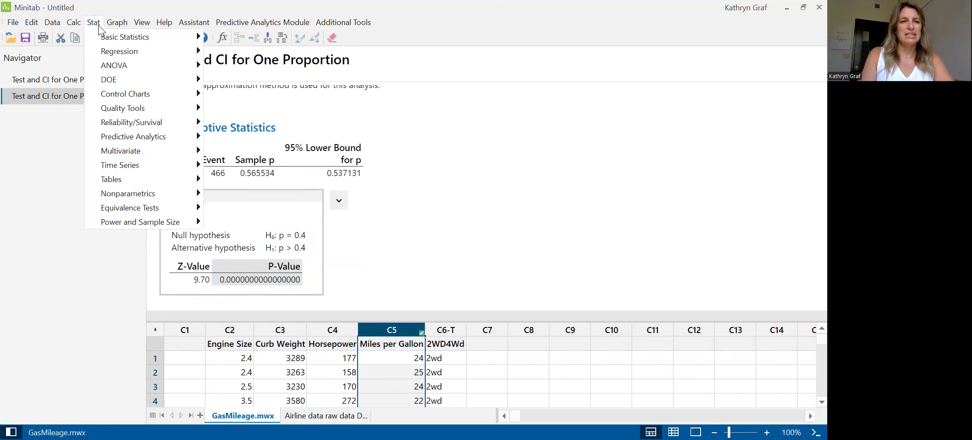
mouse_move(102, 36)
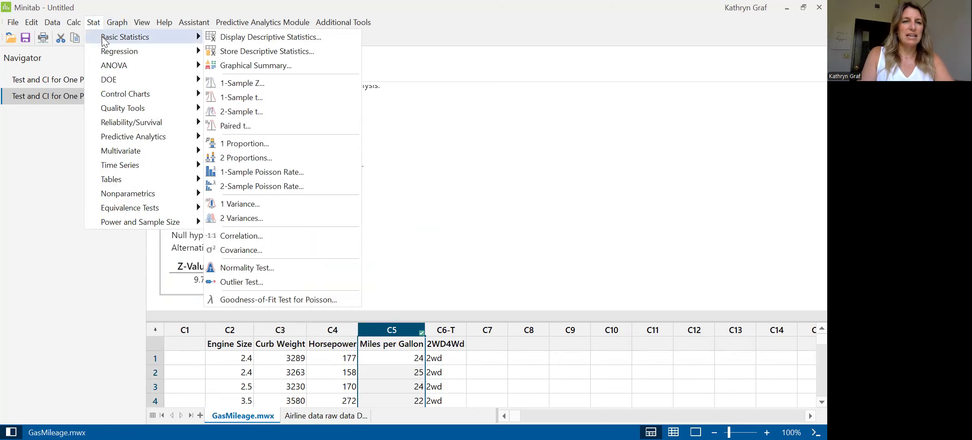
click(277, 96)
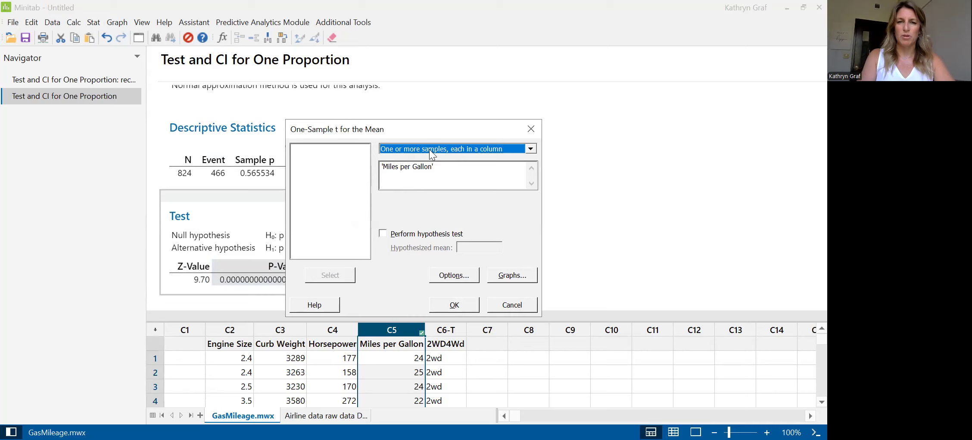
click(448, 169)
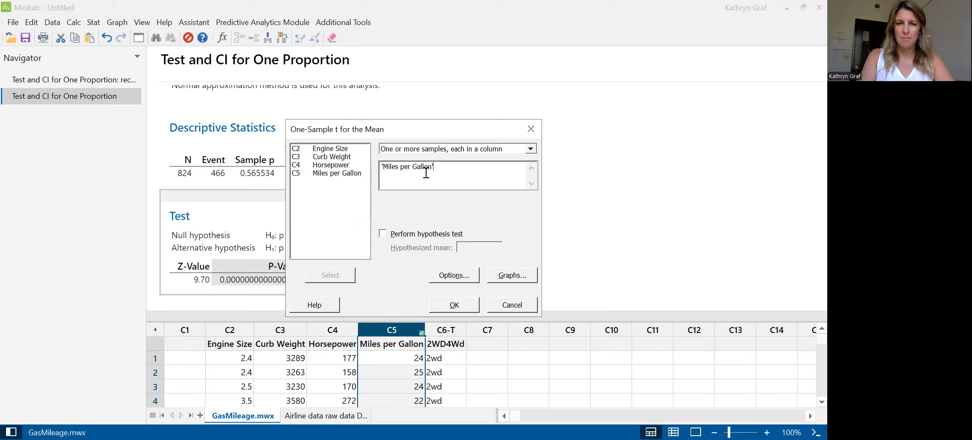
click(383, 234)
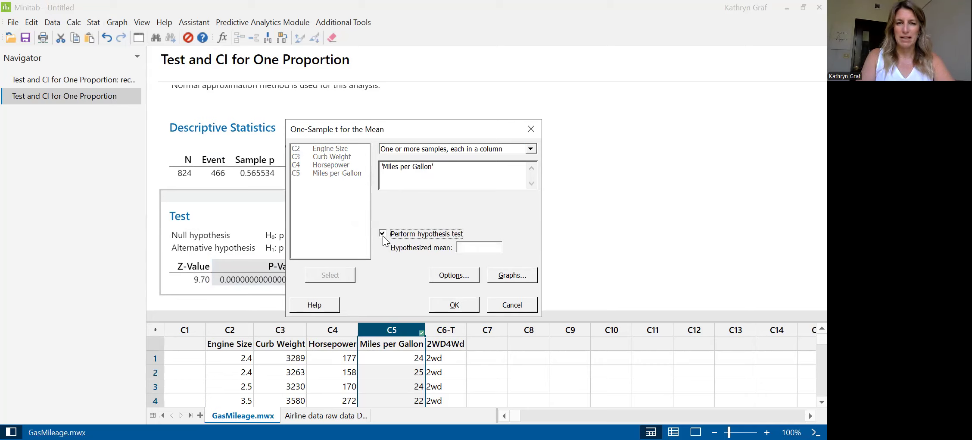
click(471, 248)
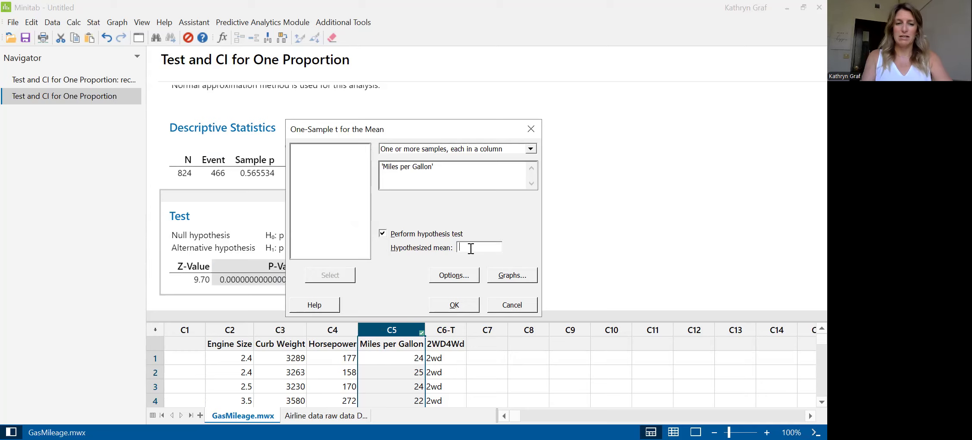
text(26)
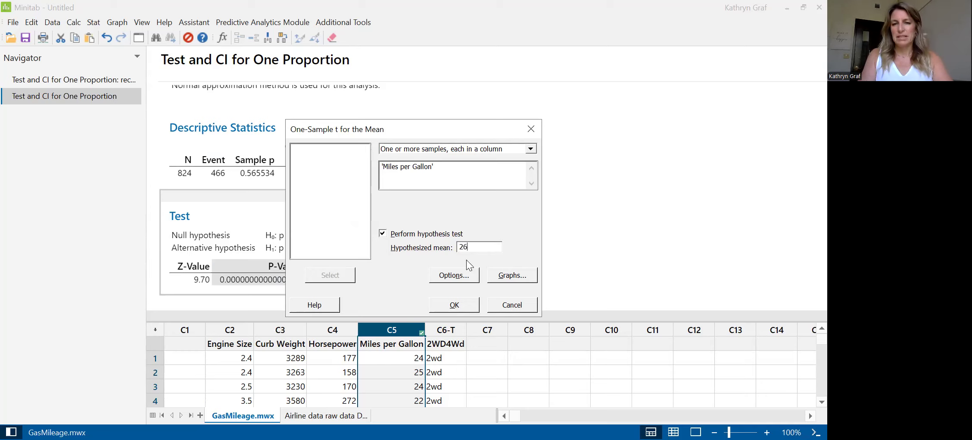
- Set the alternative hypothesis to Mean < hypothesized mean and run the one-sample t test
click(462, 276)
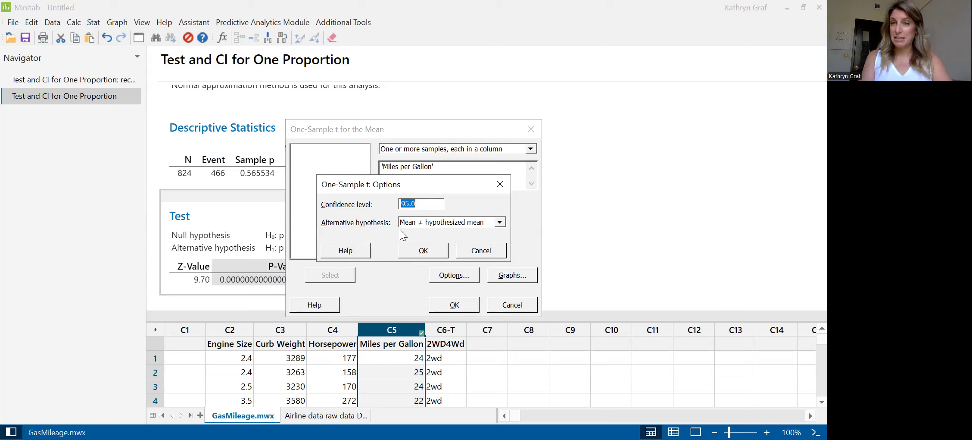
click(420, 223)
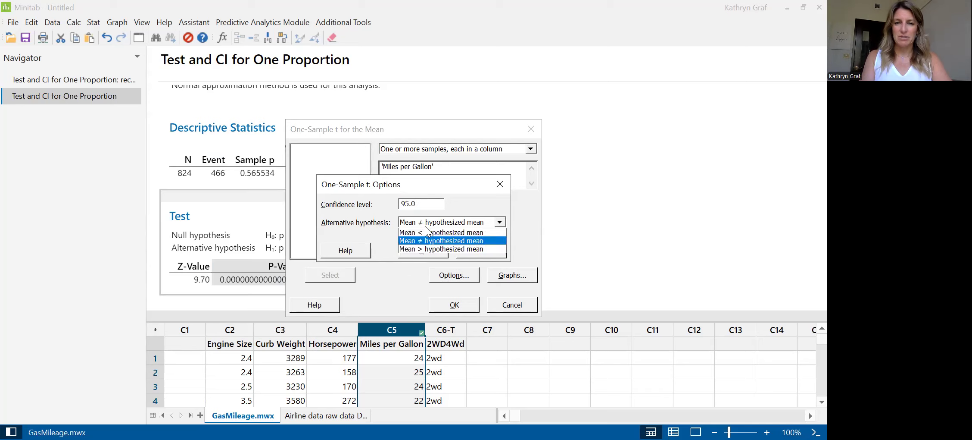
click(427, 233)
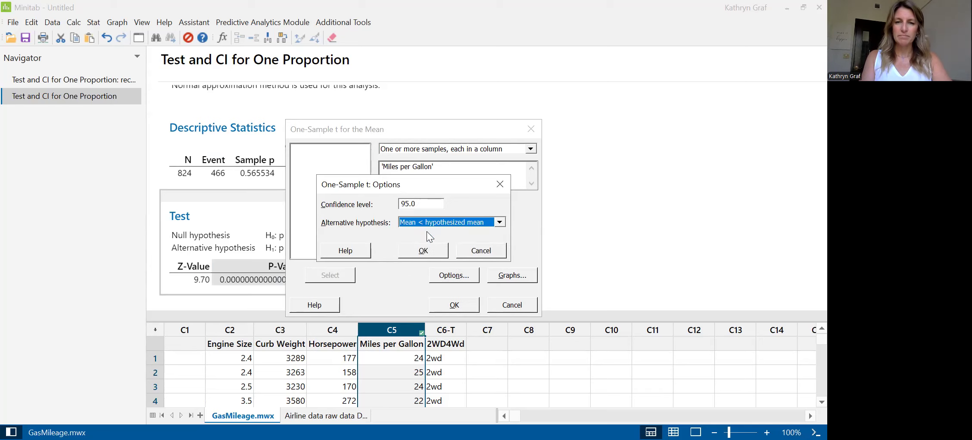
click(431, 252)
click(456, 305)
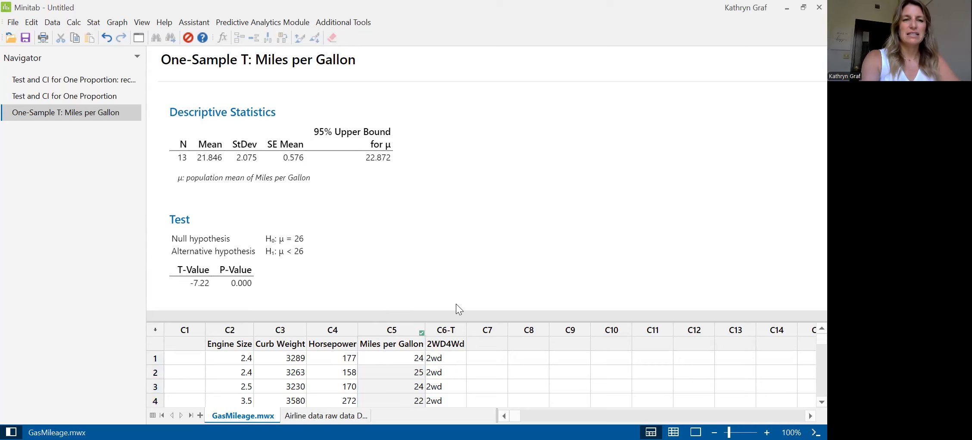
- Show the P-value in the Miles per Gallon t test results with 16 decimal places
click(283, 154)
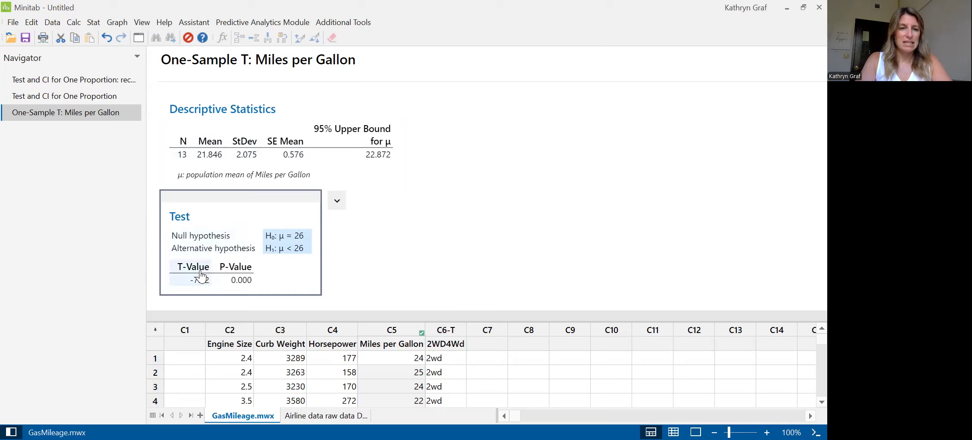
right_click(243, 279)
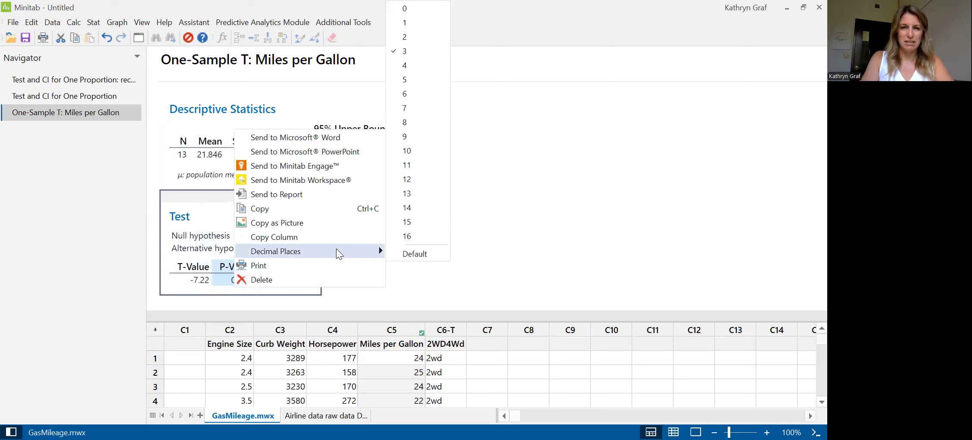
click(407, 236)
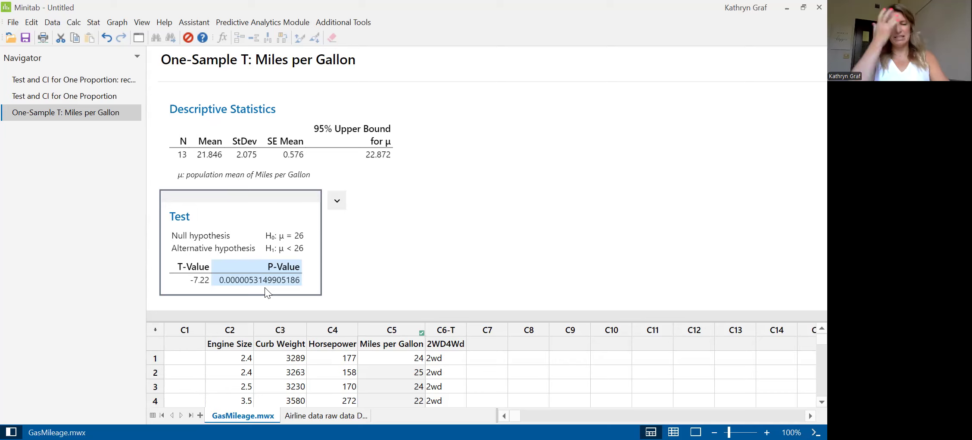
- Set up another 1-Sample t test using summarized data with sample size 13, sample mean 21.846 and standard deviation 2.075
click(95, 23)
mouse_move(101, 33)
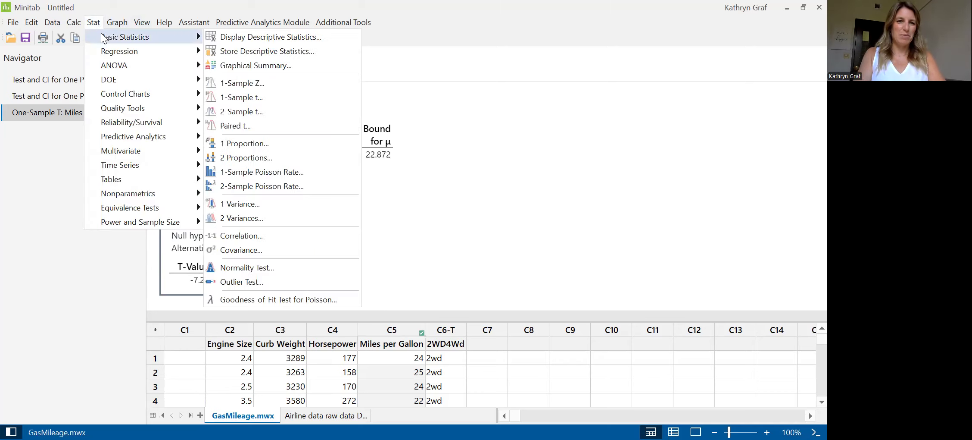
click(264, 96)
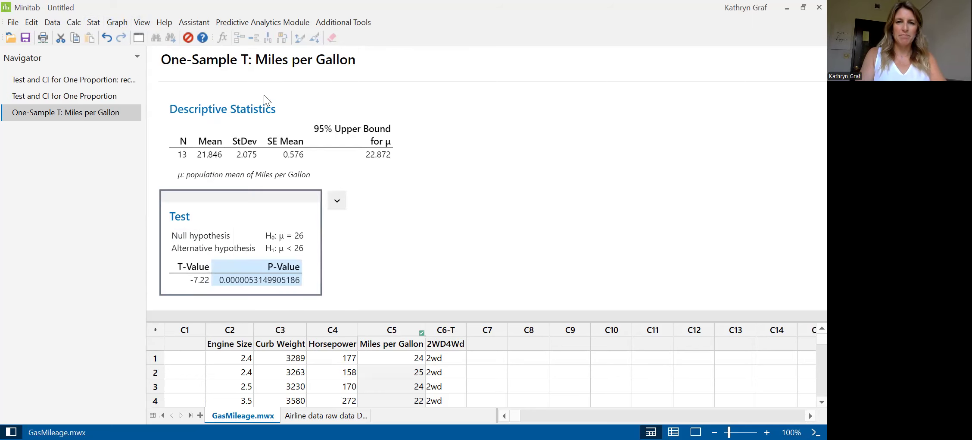
click(418, 147)
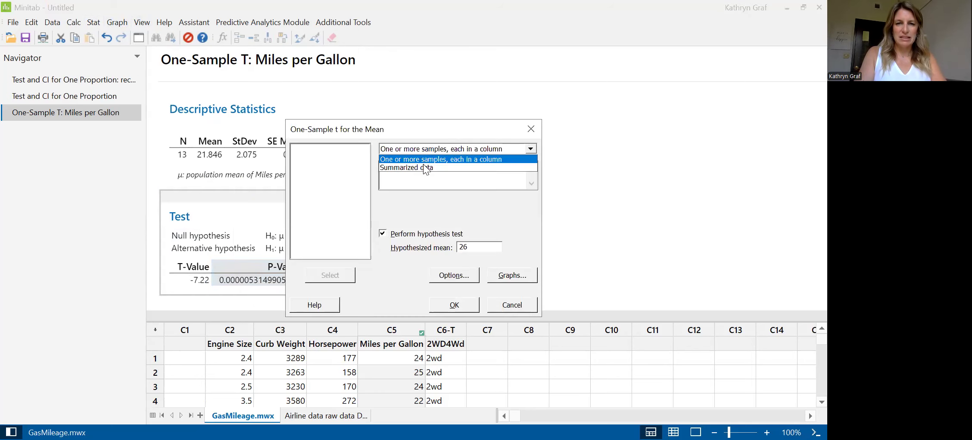
click(424, 164)
click(457, 166)
text(13)
click(469, 187)
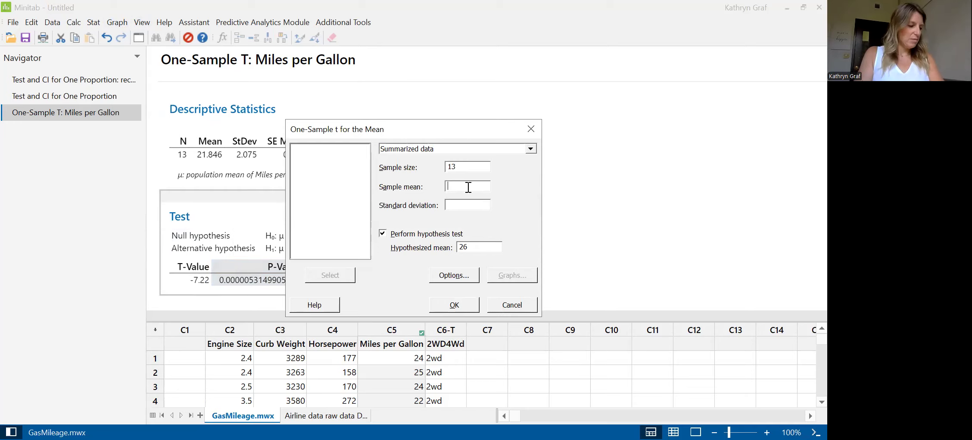
text(21.846)
click(480, 204)
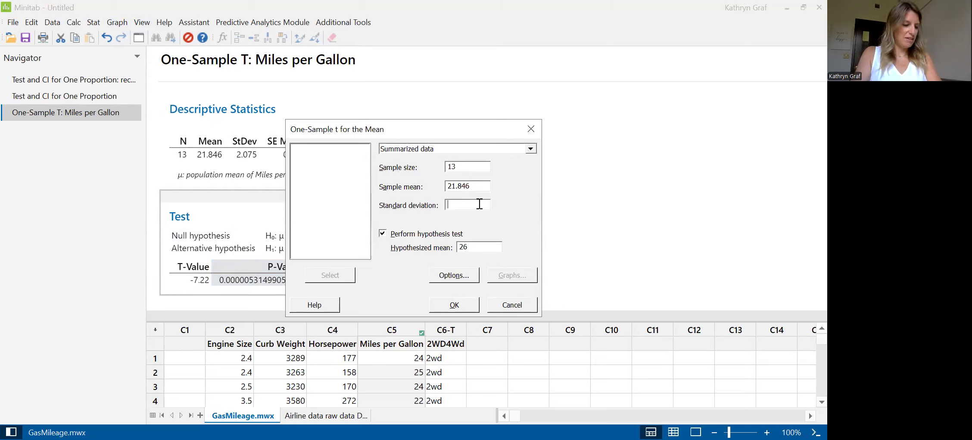
text(2)
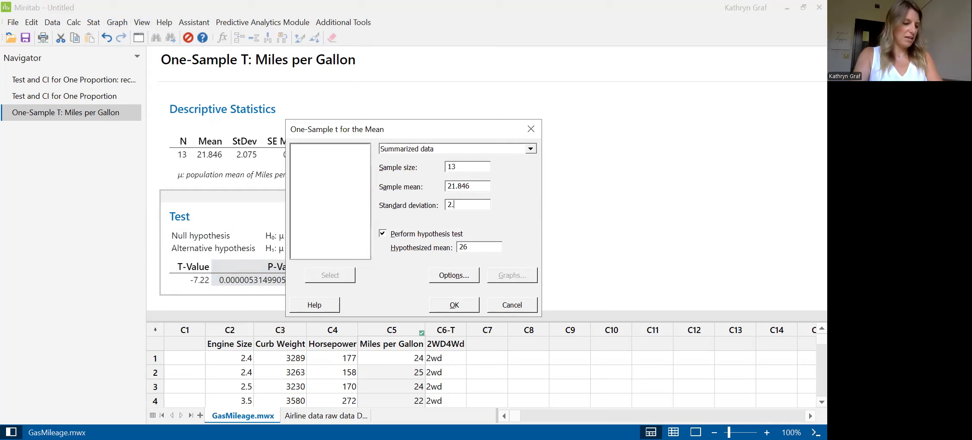
text(.075)
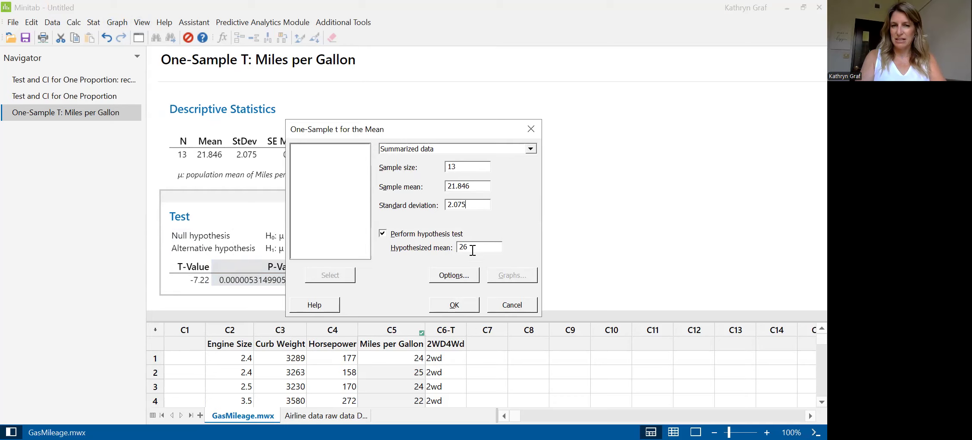
- Check the test options, then run the one-sample t test on the summarized data
click(460, 277)
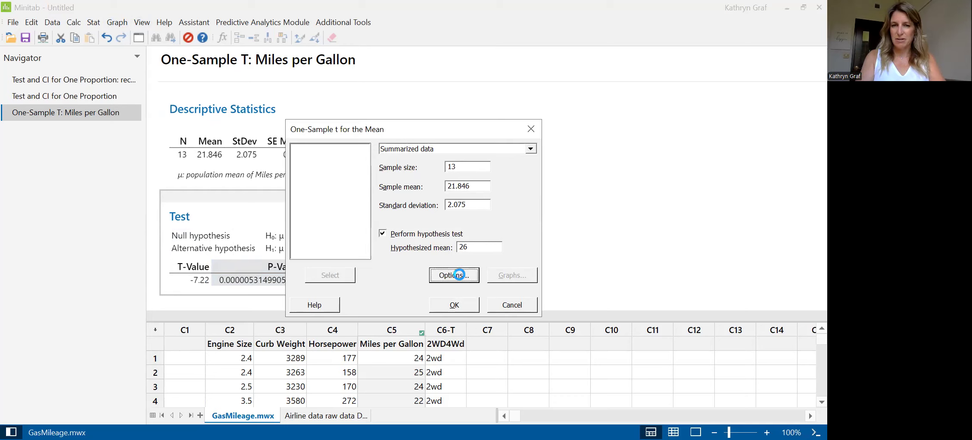
click(432, 250)
click(453, 303)
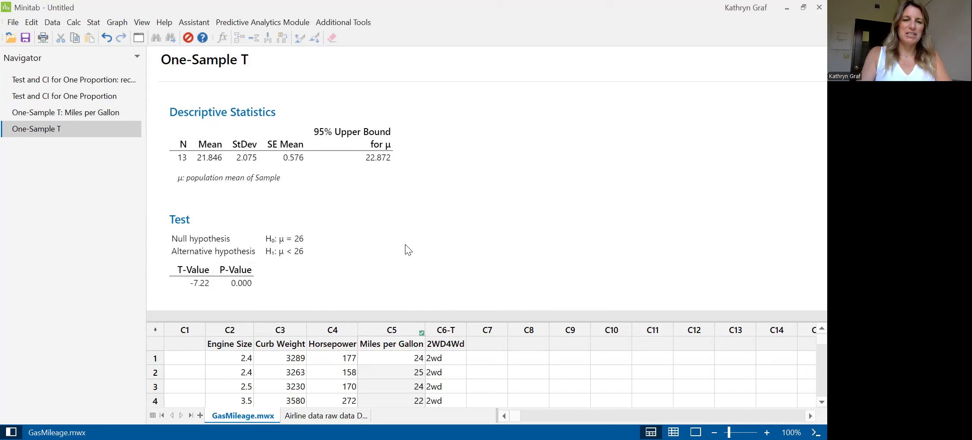
- Compare the summarized-data t test output with the Miles per Gallon t test output
click(405, 244)
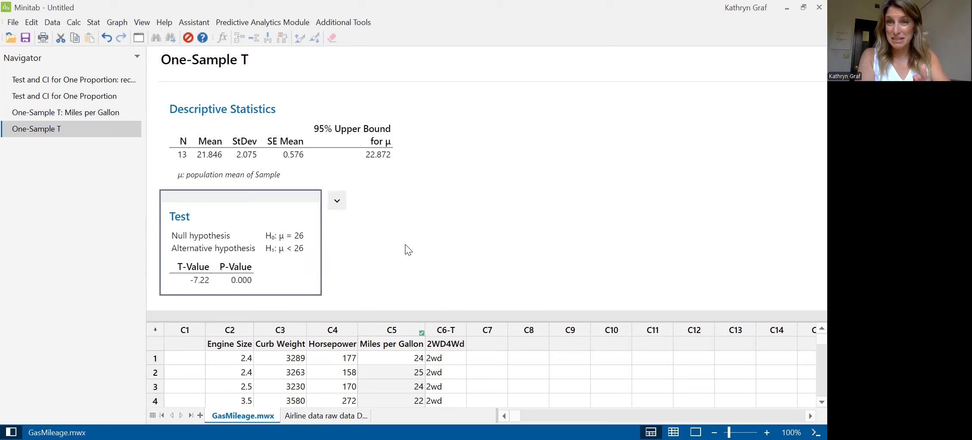
click(90, 113)
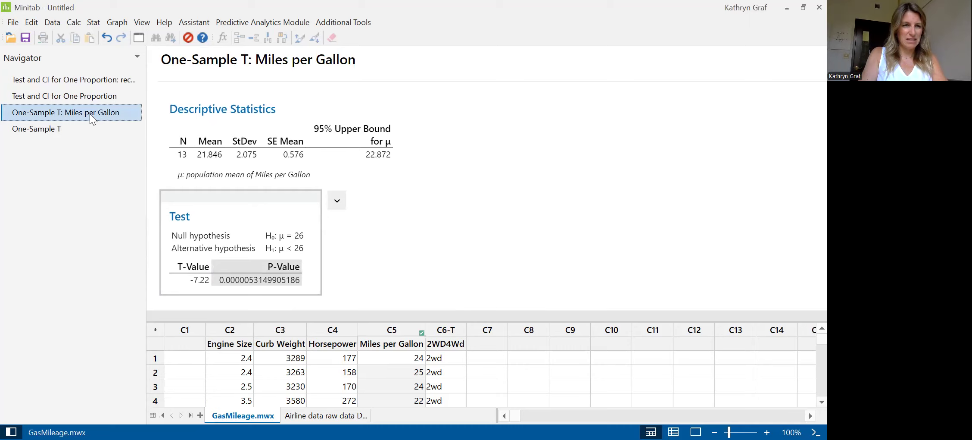
click(85, 129)
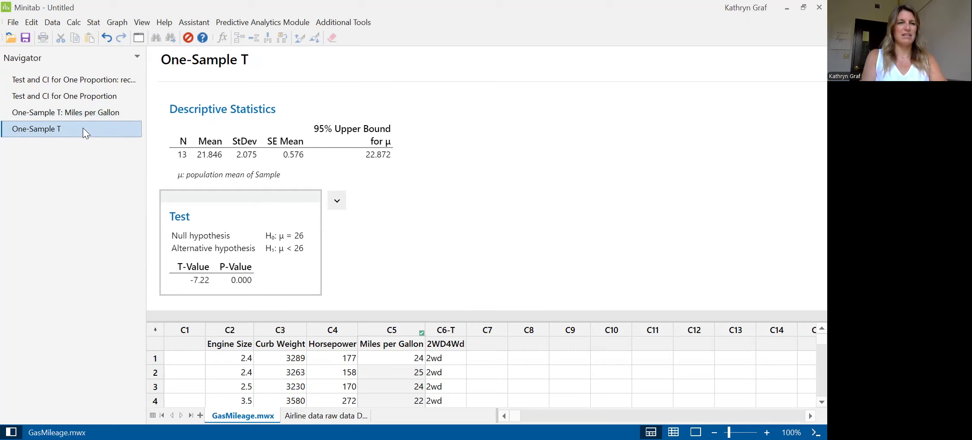